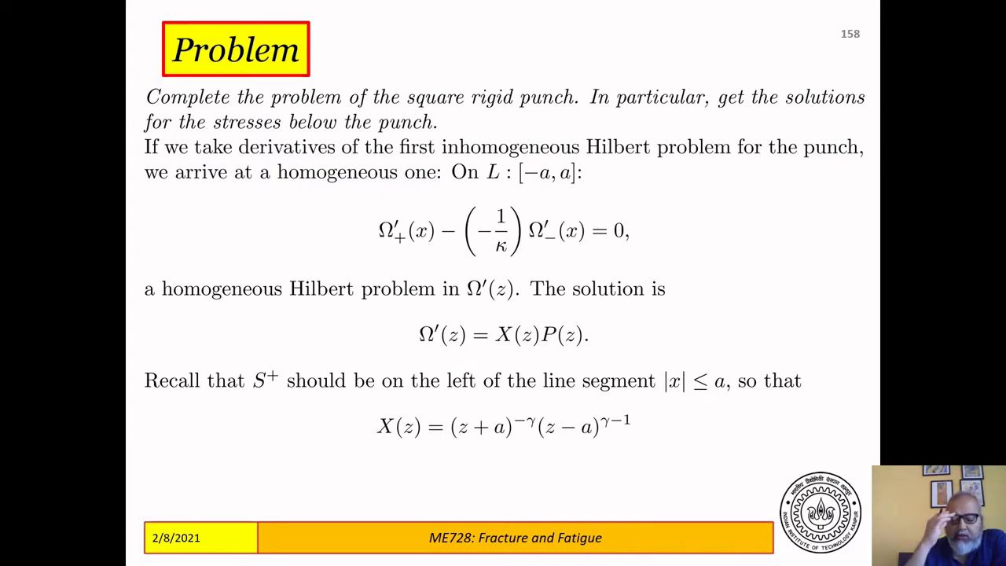
- Page back through the slide show from slide 158 to slide 149, the square punch problem
{"action": "key", "text": "Left"}
{"action": "key", "text": "Left"}
{"action": "key", "text": "Left"}
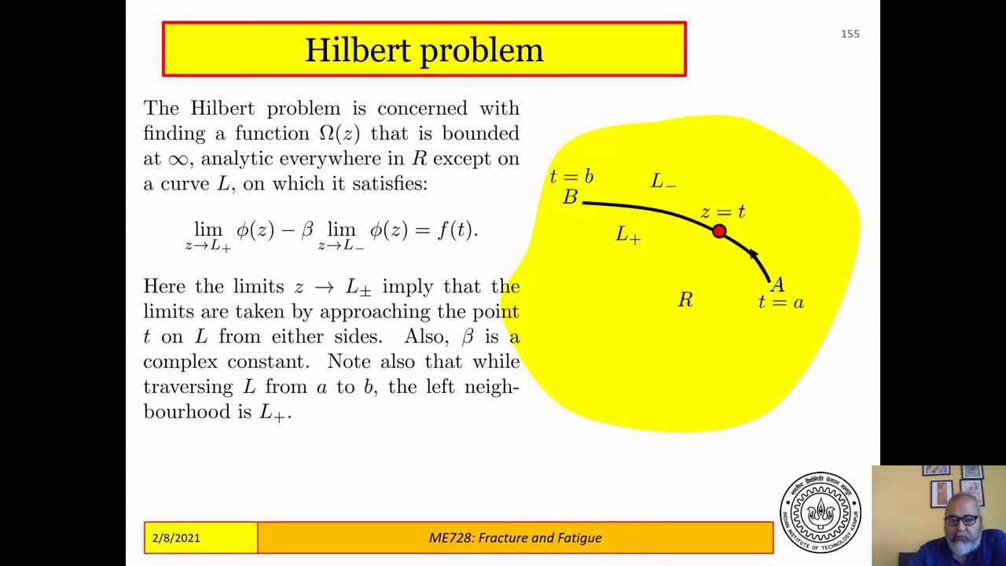
{"action": "key", "text": "Left"}
{"action": "key", "text": "Left"}
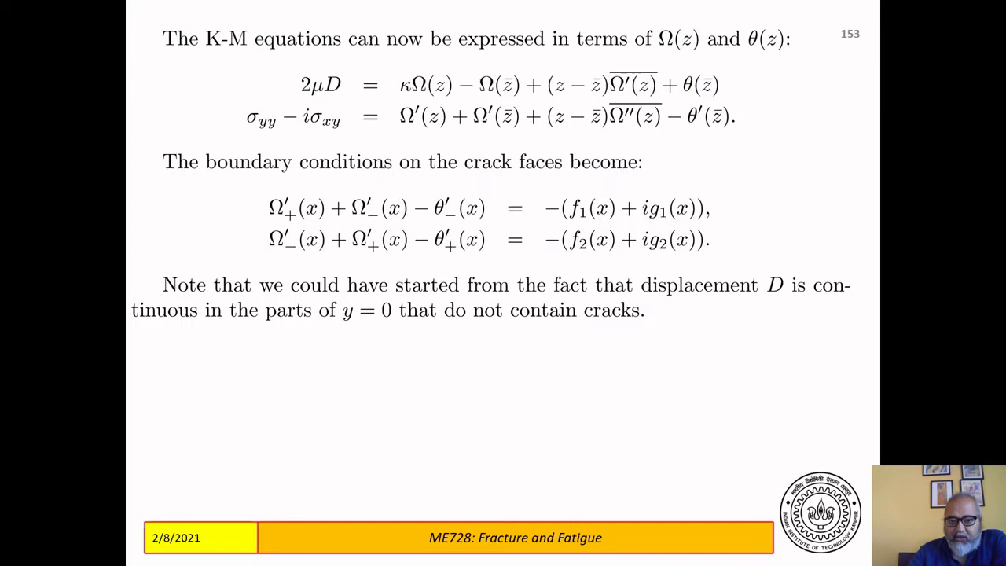
{"action": "key", "text": "Left"}
{"action": "key", "text": "Left"}
{"action": "key", "text": "Left"}
{"action": "key", "text": "Left"}
{"action": "key", "text": "Left"}
{"action": "key", "text": "Right"}
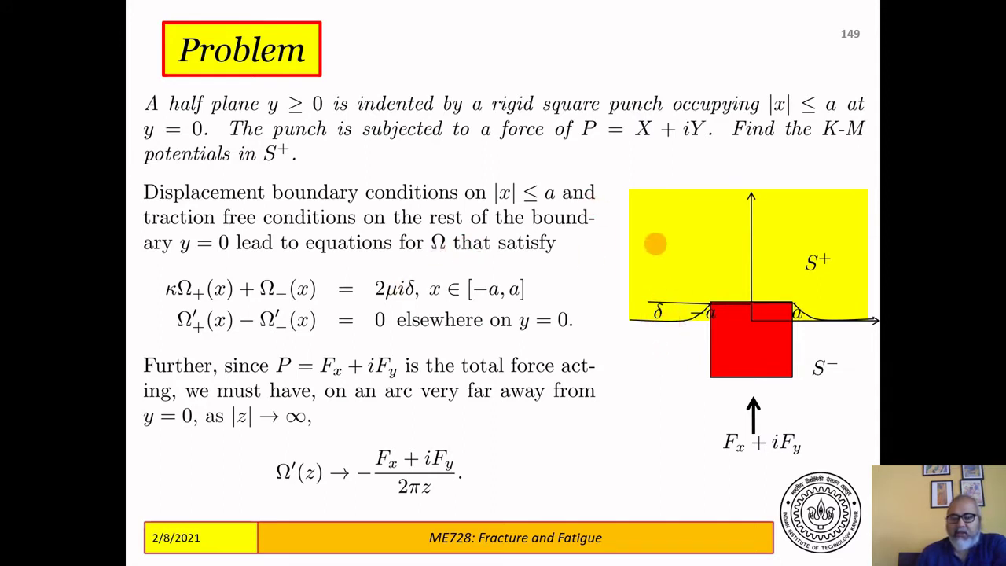
- With the red pen, write D = iδ in S+, mark κ, underline Ω'+(x) − Ω'−(x), tick the boundary
{"action": "left_click_drag", "start_coordinate": [640, 221], "coordinate": [694, 224]}
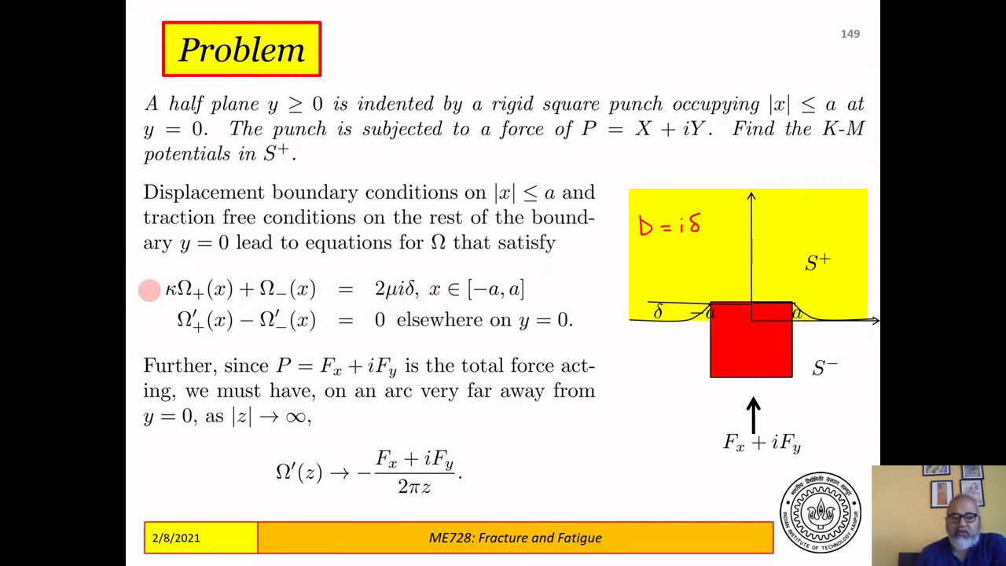
{"action": "left_click_drag", "start_coordinate": [145, 294], "coordinate": [159, 284]}
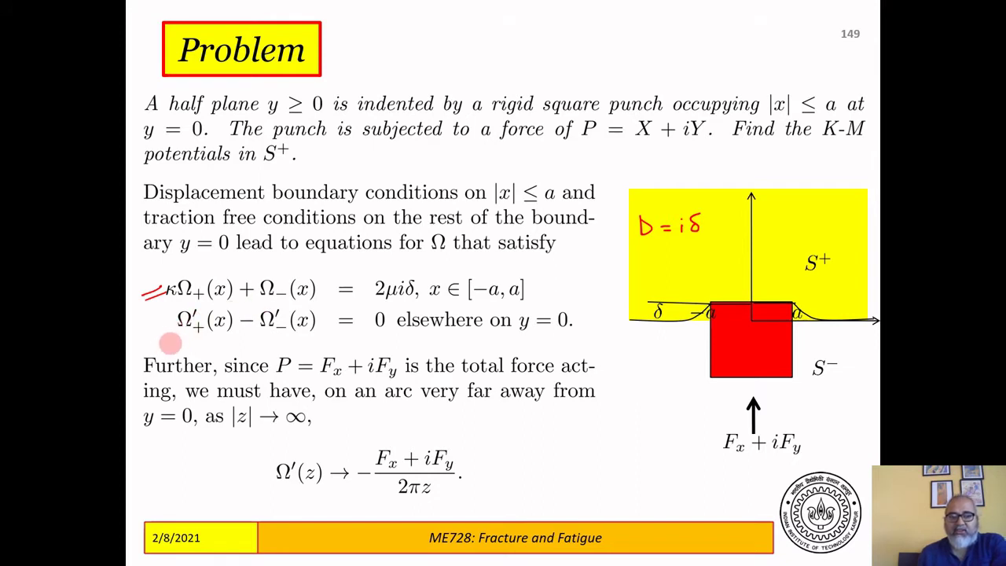
{"action": "left_click_drag", "start_coordinate": [166, 340], "coordinate": [317, 338]}
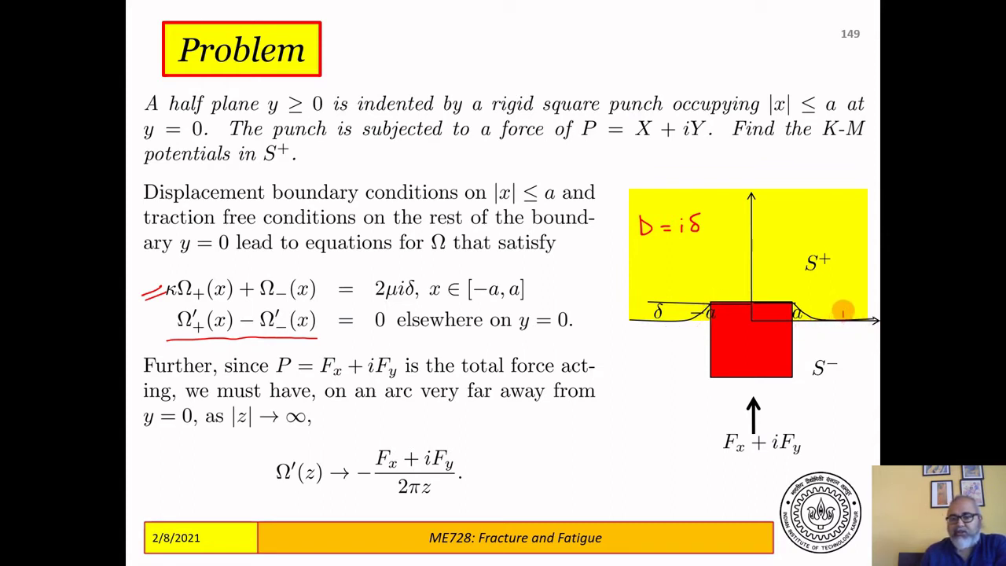
{"action": "left_click_drag", "start_coordinate": [639, 315], "coordinate": [637, 328]}
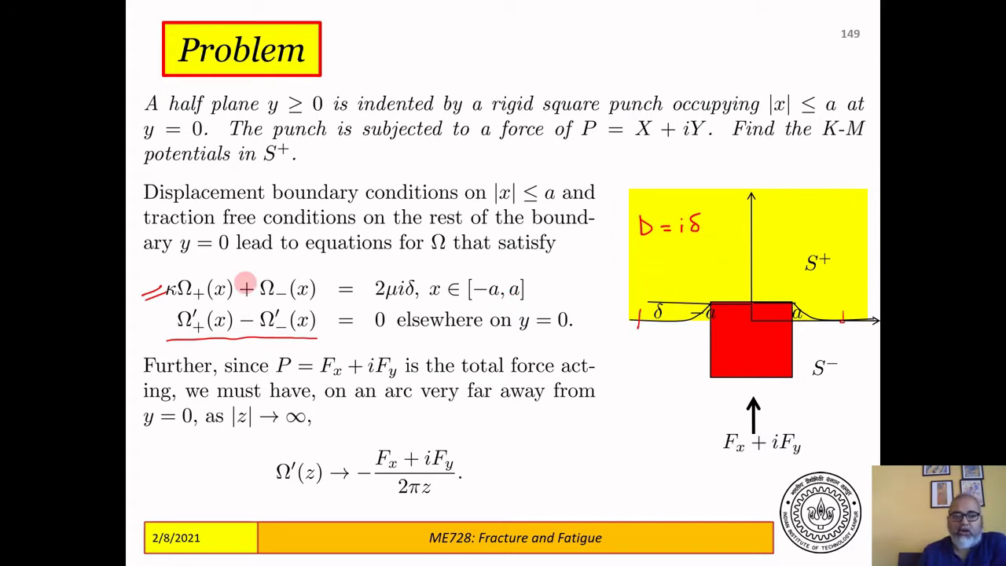
- Add a slash before κ, primes on Ω+ and Ω−(x), and strike through iδ in 2μiδ
{"action": "left_click_drag", "start_coordinate": [163, 286], "coordinate": [143, 299]}
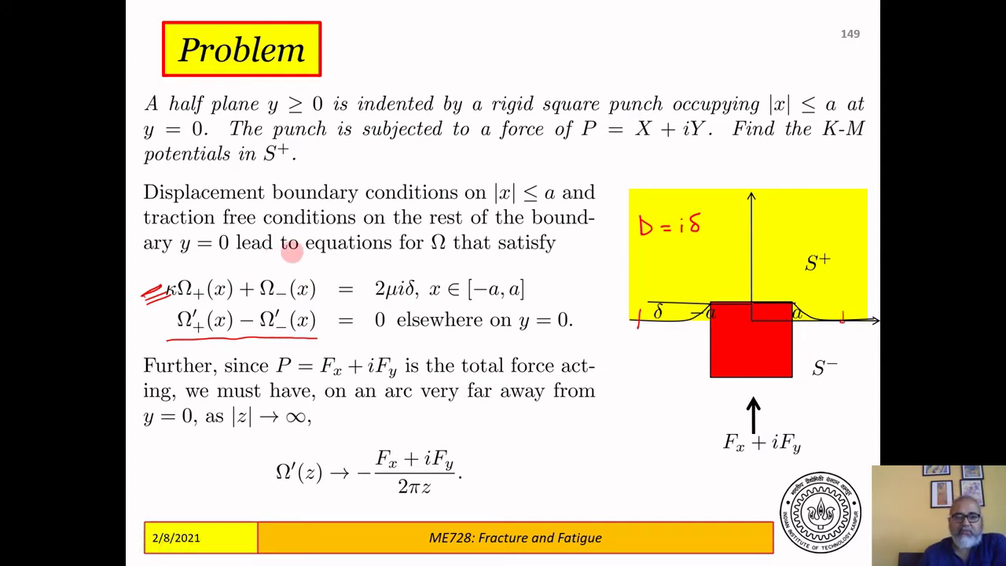
{"action": "left_click_drag", "start_coordinate": [193, 271], "coordinate": [190, 283]}
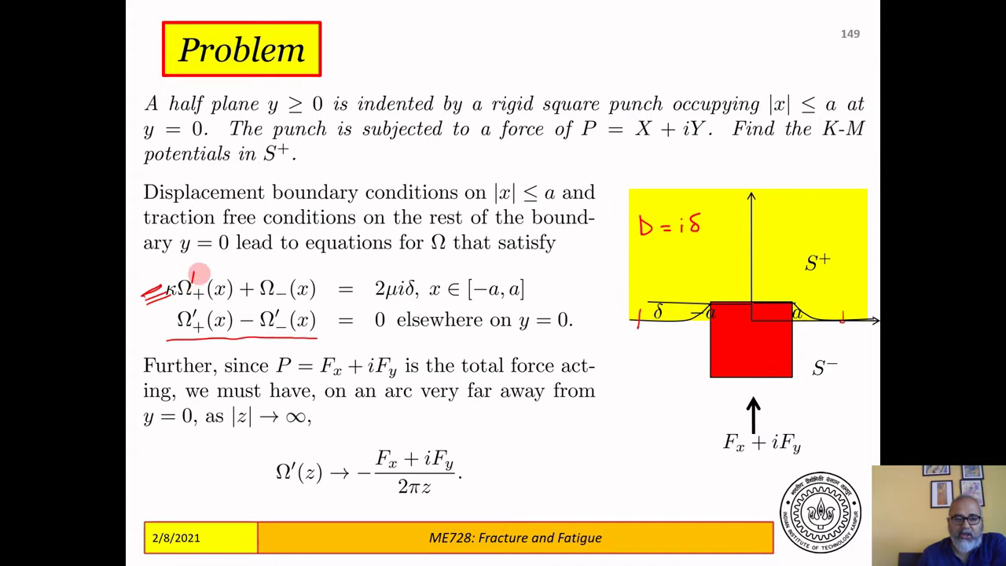
{"action": "left_click_drag", "start_coordinate": [277, 271], "coordinate": [275, 282]}
{"action": "left_click_drag", "start_coordinate": [388, 300], "coordinate": [429, 267]}
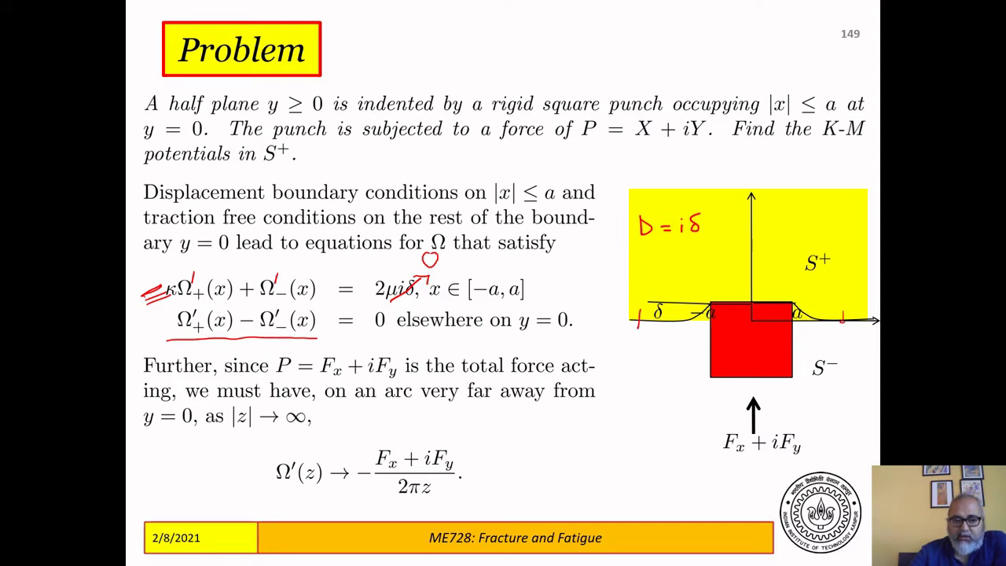
- Advance to slide 157 and underline φ₊(t) and κφ₋(t) in red ink
{"action": "key", "text": "Page_Down"}
{"action": "key", "text": "Page_Down"}
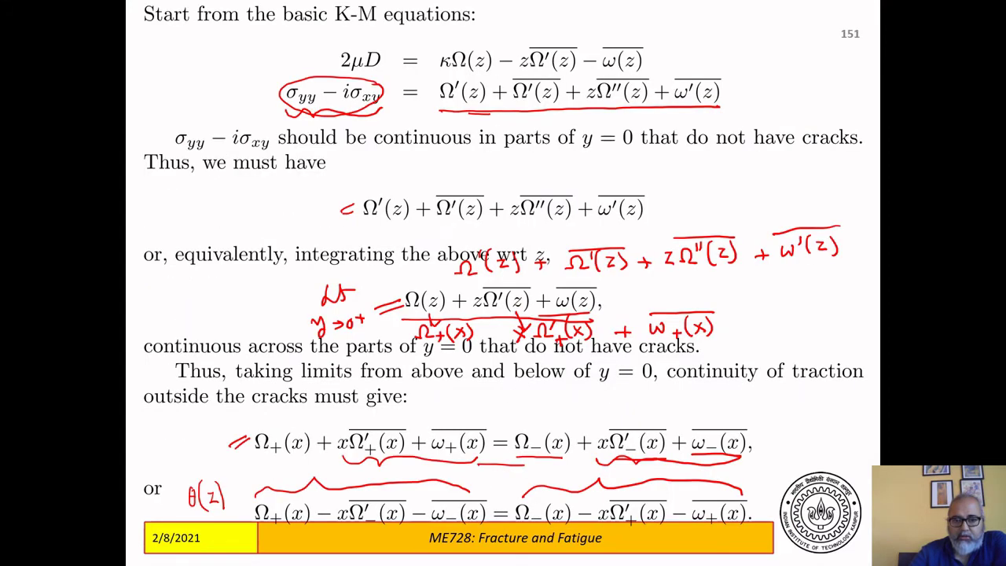
{"action": "key", "text": "Page_Down"}
{"action": "key", "text": "Page_Down"}
{"action": "key", "text": "Page_Down"}
{"action": "key", "text": "Page_Down"}
{"action": "key", "text": "Page_Down"}
{"action": "key", "text": "Page_Down"}
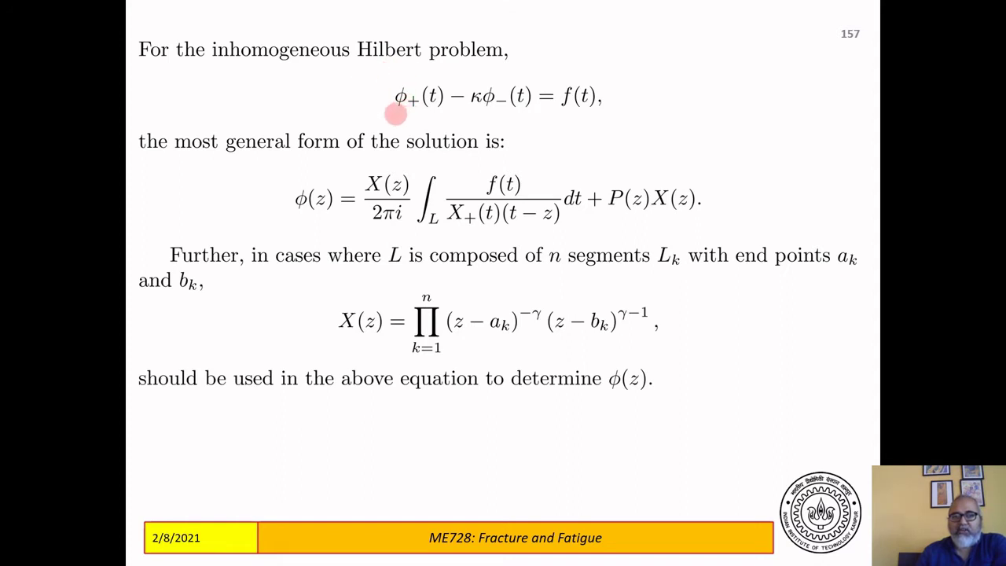
{"action": "left_click_drag", "start_coordinate": [393, 115], "coordinate": [597, 115]}
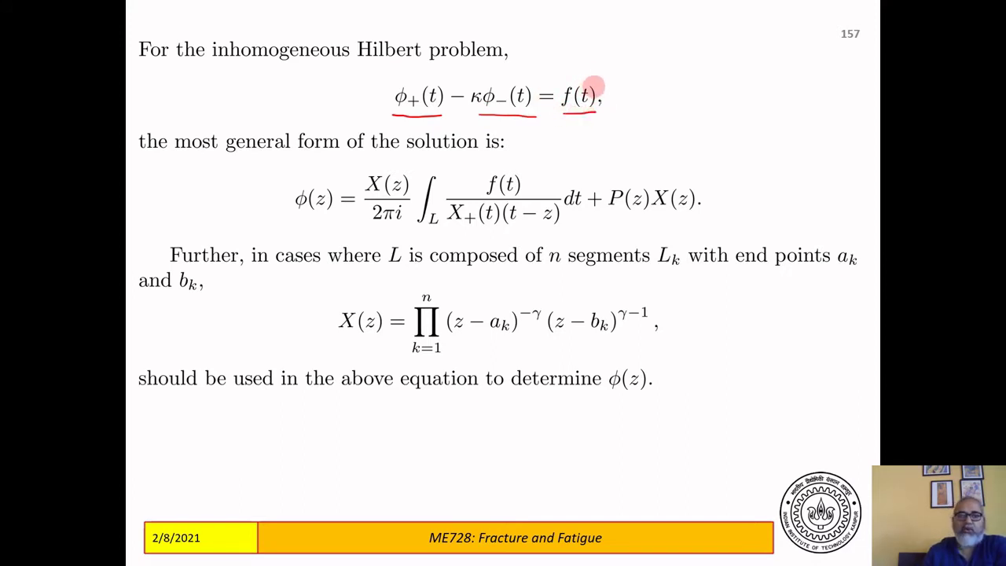
- Return to slide 156, underline the homogeneous Hilbert equation and mark φ(z) = X(z)P(z)
{"action": "key", "text": "Page_Up"}
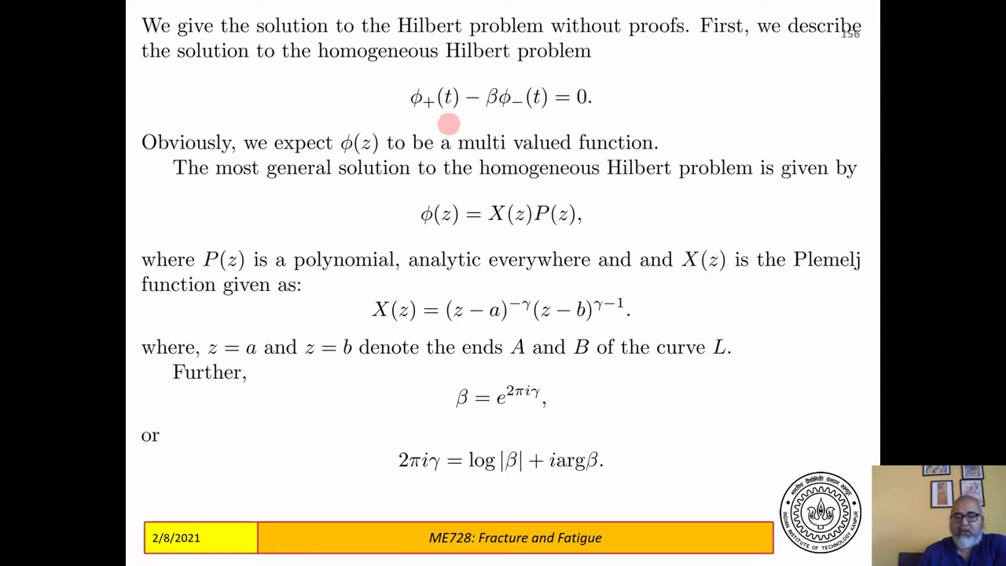
{"action": "left_click_drag", "start_coordinate": [410, 118], "coordinate": [595, 117]}
{"action": "mouse_move", "coordinate": [422, 233]}
{"action": "left_mouse_down"}
{"action": "mouse_move", "coordinate": [580, 239]}
{"action": "mouse_move", "coordinate": [593, 236]}
{"action": "mouse_move", "coordinate": [598, 200]}
{"action": "mouse_move", "coordinate": [411, 197]}
{"action": "mouse_move", "coordinate": [412, 234]}
{"action": "left_mouse_up"}
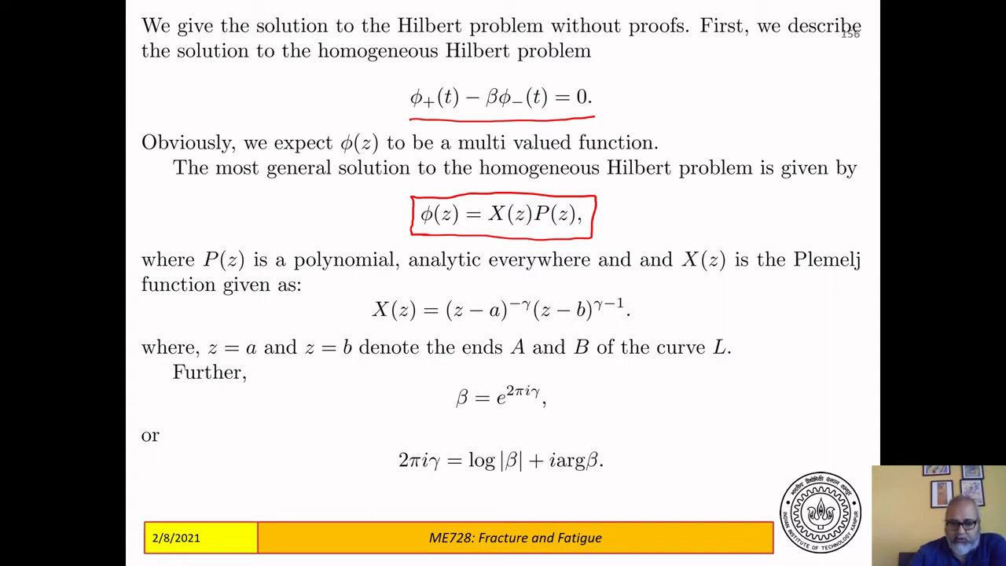
- End the slide show, keep the ink annotations, and switch to the black SmoothDraw canvas
{"action": "key", "text": "Escape"}
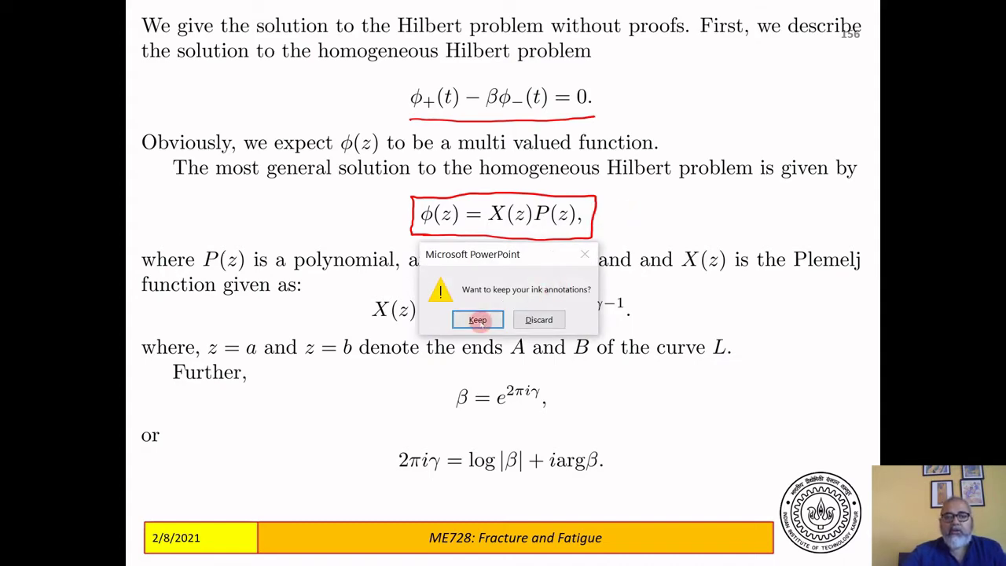
{"action": "left_click", "coordinate": [477, 319]}
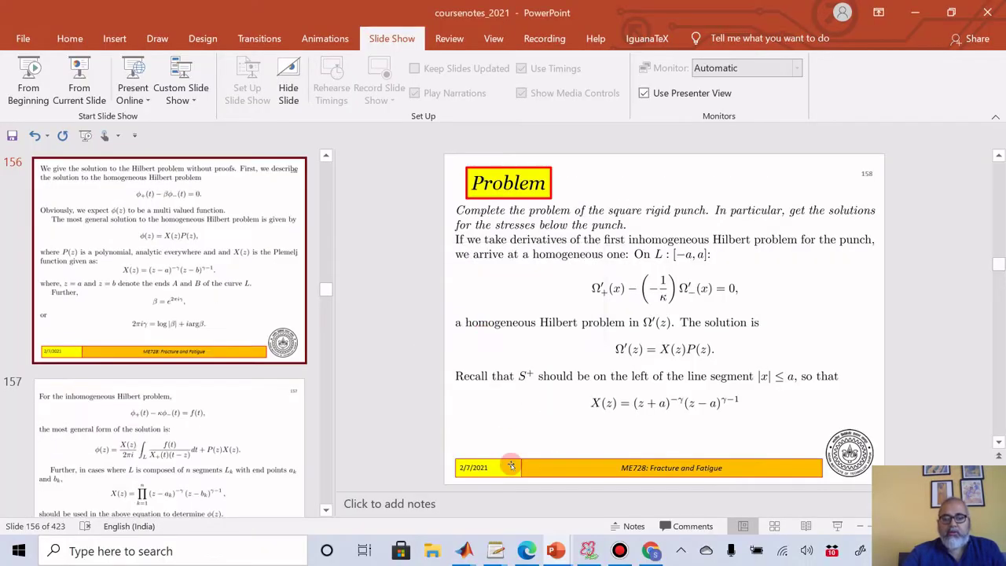
{"action": "left_click", "coordinate": [587, 550]}
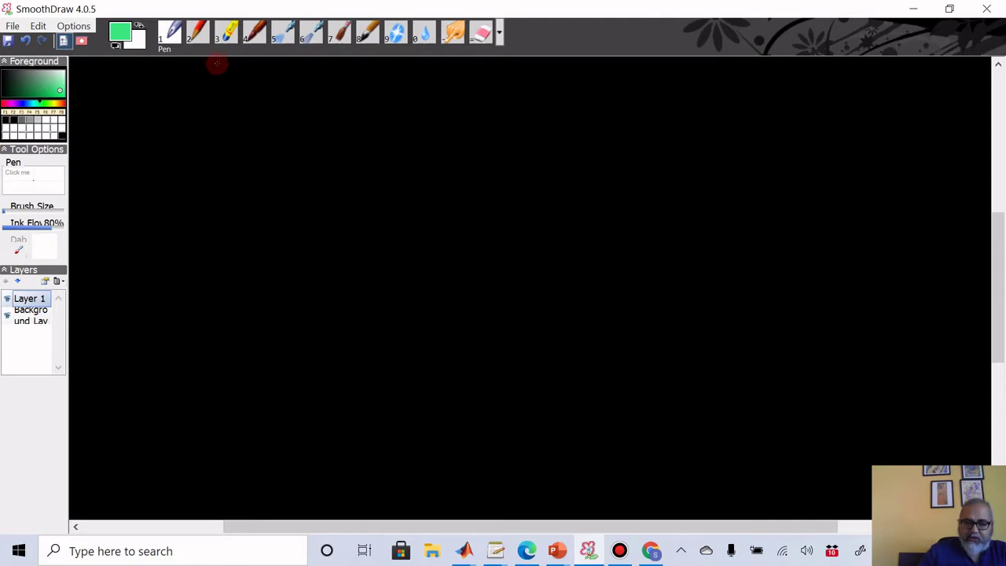
- Handwrite κΩ+(x) + Ω−(x) = 0 in green at the top left of the canvas
{"action": "mouse_move", "coordinate": [218, 123]}
{"action": "left_mouse_down"}
{"action": "mouse_move", "coordinate": [258, 121]}
{"action": "mouse_move", "coordinate": [278, 134]}
{"action": "mouse_move", "coordinate": [303, 140]}
{"action": "left_mouse_up"}
{"action": "mouse_move", "coordinate": [328, 103]}
{"action": "left_mouse_down"}
{"action": "mouse_move", "coordinate": [333, 140]}
{"action": "mouse_move", "coordinate": [377, 126]}
{"action": "mouse_move", "coordinate": [364, 138]}
{"action": "mouse_move", "coordinate": [464, 129]}
{"action": "left_mouse_up"}
{"action": "left_click_drag", "start_coordinate": [463, 114], "coordinate": [452, 130]}
{"action": "mouse_move", "coordinate": [473, 109]}
{"action": "left_mouse_down"}
{"action": "mouse_move", "coordinate": [476, 135]}
{"action": "mouse_move", "coordinate": [507, 115]}
{"action": "left_mouse_up"}
{"action": "left_click_drag", "start_coordinate": [497, 121], "coordinate": [537, 115]}
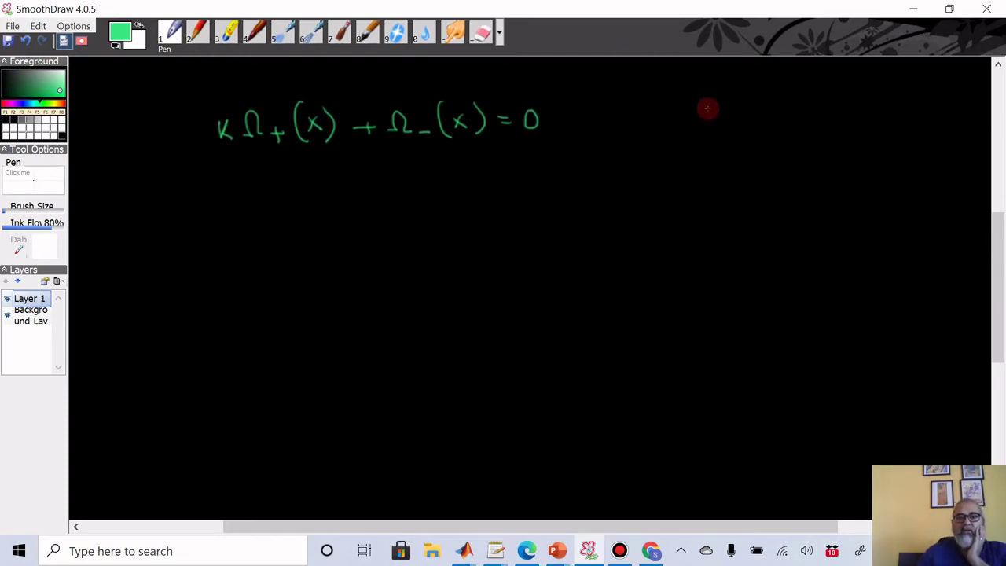
- Write φ+(t) − βφ−(t) = 0 on the right and underline it
{"action": "mouse_move", "coordinate": [718, 103]}
{"action": "left_mouse_down"}
{"action": "mouse_move", "coordinate": [717, 128]}
{"action": "mouse_move", "coordinate": [737, 117]}
{"action": "left_mouse_up"}
{"action": "mouse_move", "coordinate": [731, 112]}
{"action": "left_mouse_down"}
{"action": "mouse_move", "coordinate": [731, 124]}
{"action": "mouse_move", "coordinate": [750, 123]}
{"action": "mouse_move", "coordinate": [763, 109]}
{"action": "left_mouse_up"}
{"action": "mouse_move", "coordinate": [770, 97]}
{"action": "left_mouse_down"}
{"action": "mouse_move", "coordinate": [791, 108]}
{"action": "mouse_move", "coordinate": [808, 123]}
{"action": "mouse_move", "coordinate": [824, 104]}
{"action": "mouse_move", "coordinate": [822, 114]}
{"action": "mouse_move", "coordinate": [849, 99]}
{"action": "left_mouse_up"}
{"action": "left_click_drag", "start_coordinate": [851, 88], "coordinate": [850, 124]}
{"action": "left_click", "coordinate": [868, 116]}
{"action": "mouse_move", "coordinate": [885, 87]}
{"action": "left_mouse_down"}
{"action": "mouse_move", "coordinate": [881, 117]}
{"action": "mouse_move", "coordinate": [897, 114]}
{"action": "left_mouse_up"}
{"action": "mouse_move", "coordinate": [888, 97]}
{"action": "left_mouse_down"}
{"action": "mouse_move", "coordinate": [903, 96]}
{"action": "mouse_move", "coordinate": [909, 118]}
{"action": "mouse_move", "coordinate": [933, 100]}
{"action": "left_mouse_up"}
{"action": "left_click_drag", "start_coordinate": [922, 109], "coordinate": [945, 95]}
{"action": "left_click_drag", "start_coordinate": [730, 136], "coordinate": [938, 129]}
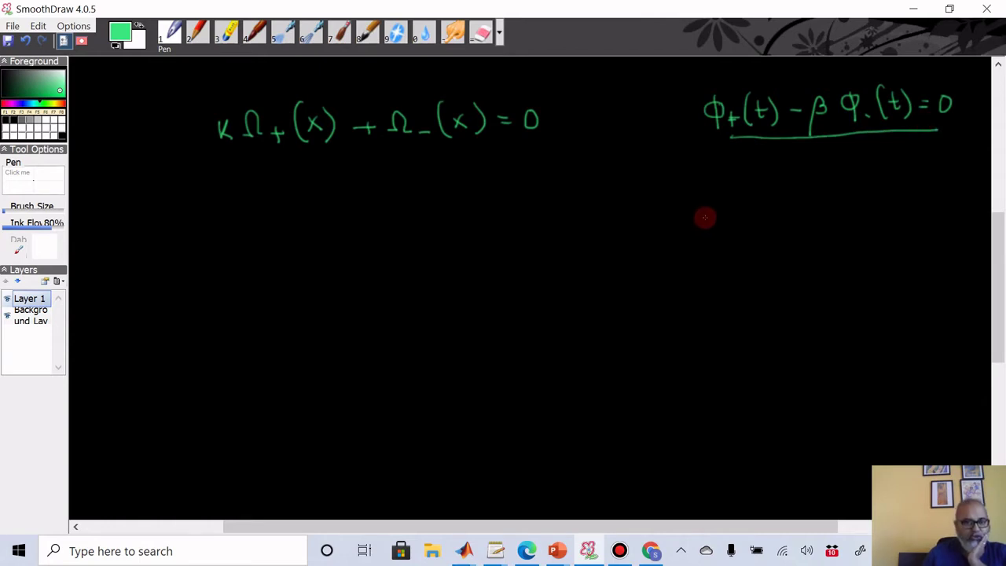
- Draw an arrow down to φ(z) = X(z)ρ(z) and double-underline X(z)
{"action": "mouse_move", "coordinate": [805, 143]}
{"action": "left_mouse_down"}
{"action": "mouse_move", "coordinate": [805, 161]}
{"action": "mouse_move", "coordinate": [812, 152]}
{"action": "left_mouse_up"}
{"action": "left_click_drag", "start_coordinate": [775, 182], "coordinate": [774, 183]}
{"action": "mouse_move", "coordinate": [776, 179]}
{"action": "left_mouse_down"}
{"action": "mouse_move", "coordinate": [775, 206]}
{"action": "mouse_move", "coordinate": [805, 180]}
{"action": "mouse_move", "coordinate": [819, 203]}
{"action": "left_mouse_up"}
{"action": "left_click_drag", "start_coordinate": [832, 183], "coordinate": [840, 183]}
{"action": "left_click_drag", "start_coordinate": [832, 191], "coordinate": [867, 195]}
{"action": "mouse_move", "coordinate": [868, 168]}
{"action": "left_mouse_down"}
{"action": "mouse_move", "coordinate": [851, 195]}
{"action": "mouse_move", "coordinate": [883, 198]}
{"action": "left_mouse_up"}
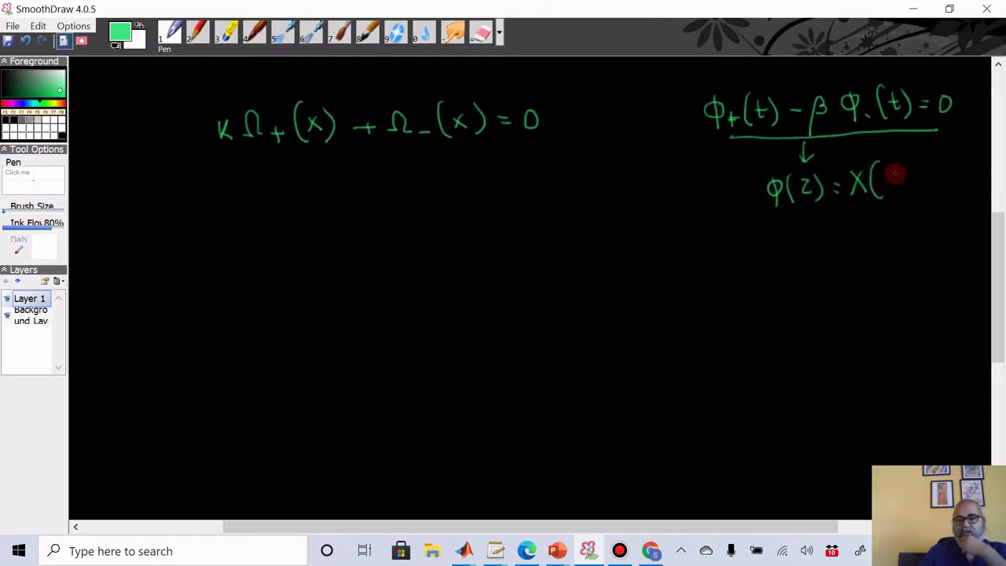
{"action": "left_click_drag", "start_coordinate": [927, 170], "coordinate": [917, 183]}
{"action": "mouse_move", "coordinate": [940, 167]}
{"action": "left_mouse_down"}
{"action": "mouse_move", "coordinate": [938, 191]}
{"action": "mouse_move", "coordinate": [952, 178]}
{"action": "mouse_move", "coordinate": [957, 190]}
{"action": "left_mouse_up"}
{"action": "left_click_drag", "start_coordinate": [962, 165], "coordinate": [965, 195]}
{"action": "left_click", "coordinate": [854, 201]}
{"action": "left_click_drag", "start_coordinate": [851, 203], "coordinate": [904, 204]}
{"action": "left_click_drag", "start_coordinate": [856, 208], "coordinate": [906, 207]}
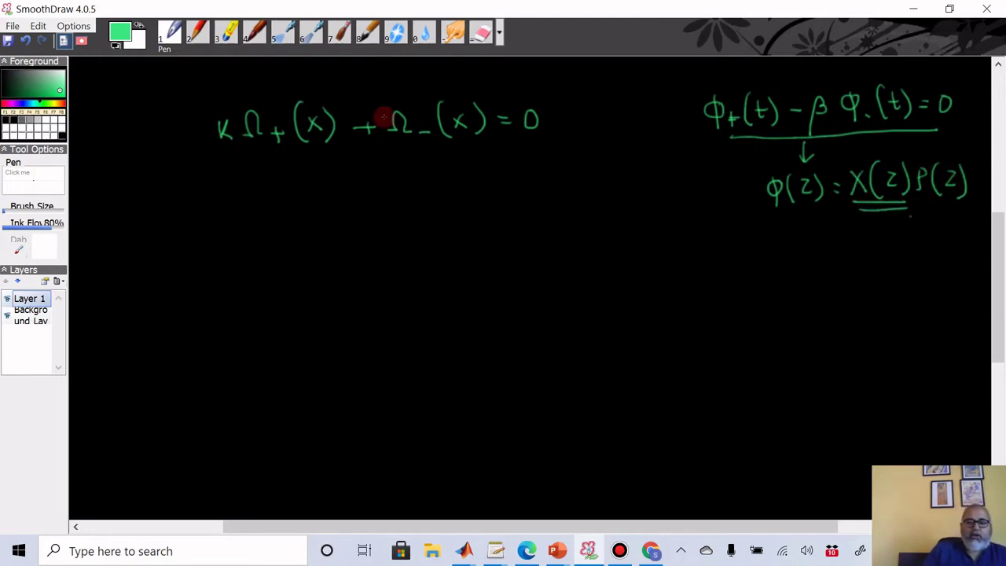
- Tick the plus and minus signs and add primes to both Ω terms
{"action": "left_click_drag", "start_coordinate": [344, 95], "coordinate": [374, 95]}
{"action": "left_click_drag", "start_coordinate": [787, 88], "coordinate": [834, 78]}
{"action": "left_click_drag", "start_coordinate": [266, 96], "coordinate": [264, 109]}
{"action": "left_click_drag", "start_coordinate": [416, 97], "coordinate": [413, 110]}
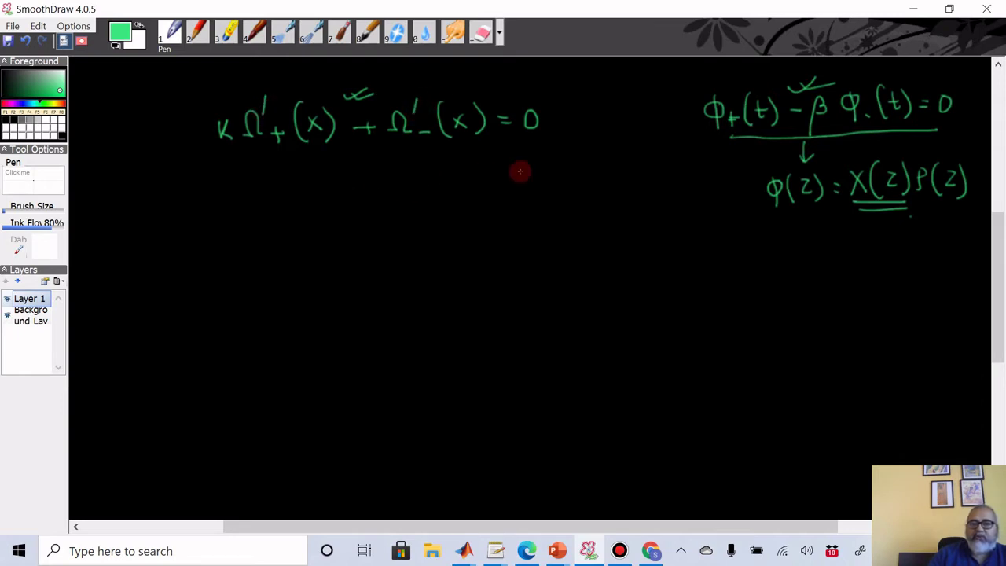
- Write the new line Ω'+(x) − (−1/κ)Ω'−(x) = 0 below the left equation
{"action": "mouse_move", "coordinate": [228, 213]}
{"action": "left_mouse_down"}
{"action": "mouse_move", "coordinate": [275, 216]}
{"action": "mouse_move", "coordinate": [269, 224]}
{"action": "left_mouse_up"}
{"action": "mouse_move", "coordinate": [262, 179]}
{"action": "left_mouse_down"}
{"action": "mouse_move", "coordinate": [260, 192]}
{"action": "mouse_move", "coordinate": [286, 220]}
{"action": "mouse_move", "coordinate": [308, 210]}
{"action": "left_mouse_up"}
{"action": "mouse_move", "coordinate": [307, 193]}
{"action": "left_mouse_down"}
{"action": "mouse_move", "coordinate": [296, 210]}
{"action": "mouse_move", "coordinate": [316, 216]}
{"action": "mouse_move", "coordinate": [353, 198]}
{"action": "left_mouse_up"}
{"action": "mouse_move", "coordinate": [390, 158]}
{"action": "left_mouse_down"}
{"action": "mouse_move", "coordinate": [379, 184]}
{"action": "mouse_move", "coordinate": [393, 226]}
{"action": "left_mouse_up"}
{"action": "left_click_drag", "start_coordinate": [396, 191], "coordinate": [422, 181]}
{"action": "mouse_move", "coordinate": [414, 187]}
{"action": "left_mouse_down"}
{"action": "mouse_move", "coordinate": [436, 186]}
{"action": "mouse_move", "coordinate": [427, 213]}
{"action": "left_mouse_up"}
{"action": "left_click_drag", "start_coordinate": [438, 196], "coordinate": [439, 213]}
{"action": "left_click_drag", "start_coordinate": [445, 166], "coordinate": [450, 222]}
{"action": "left_click_drag", "start_coordinate": [472, 186], "coordinate": [515, 196]}
{"action": "left_click_drag", "start_coordinate": [509, 159], "coordinate": [528, 197]}
{"action": "mouse_move", "coordinate": [559, 159]}
{"action": "left_mouse_down"}
{"action": "mouse_move", "coordinate": [564, 193]}
{"action": "mouse_move", "coordinate": [594, 173]}
{"action": "left_mouse_up"}
{"action": "left_click_drag", "start_coordinate": [582, 185], "coordinate": [594, 184]}
{"action": "left_click_drag", "start_coordinate": [610, 168], "coordinate": [609, 171]}
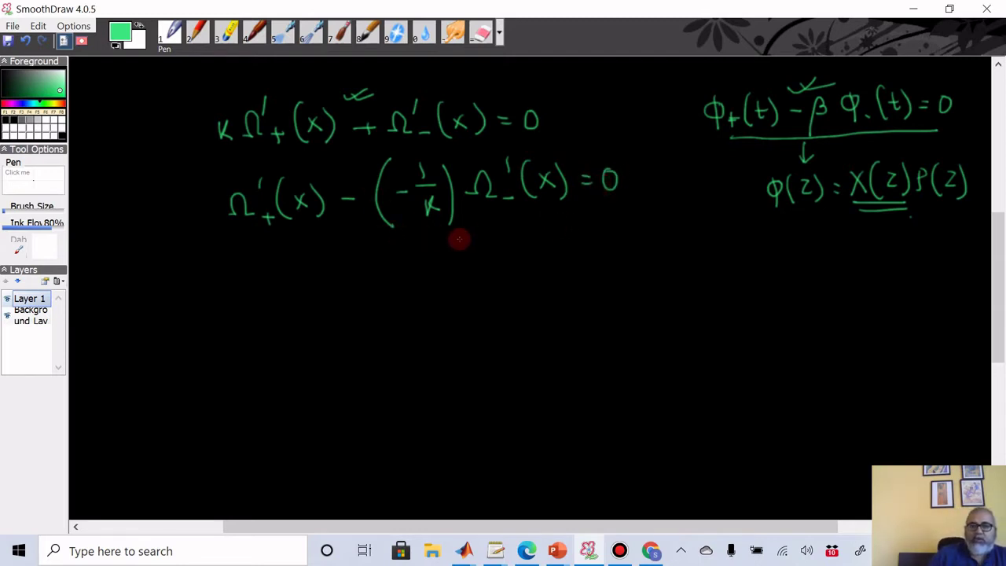
- Squiggle beneath (−1/κ) and write β = −1/κ underneath
{"action": "left_click_drag", "start_coordinate": [376, 236], "coordinate": [448, 234]}
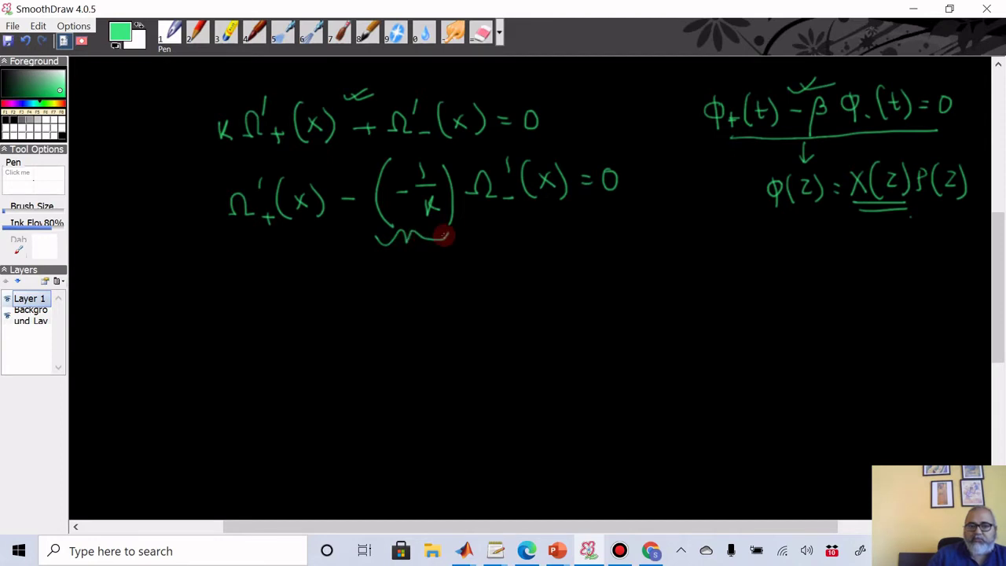
{"action": "mouse_move", "coordinate": [395, 333]}
{"action": "left_mouse_down"}
{"action": "mouse_move", "coordinate": [402, 302]}
{"action": "mouse_move", "coordinate": [406, 312]}
{"action": "mouse_move", "coordinate": [445, 307]}
{"action": "left_mouse_up"}
{"action": "mouse_move", "coordinate": [503, 267]}
{"action": "left_mouse_down"}
{"action": "mouse_move", "coordinate": [504, 285]}
{"action": "mouse_move", "coordinate": [523, 290]}
{"action": "left_mouse_up"}
{"action": "left_click_drag", "start_coordinate": [510, 302], "coordinate": [511, 317]}
{"action": "left_click_drag", "start_coordinate": [521, 300], "coordinate": [522, 317]}
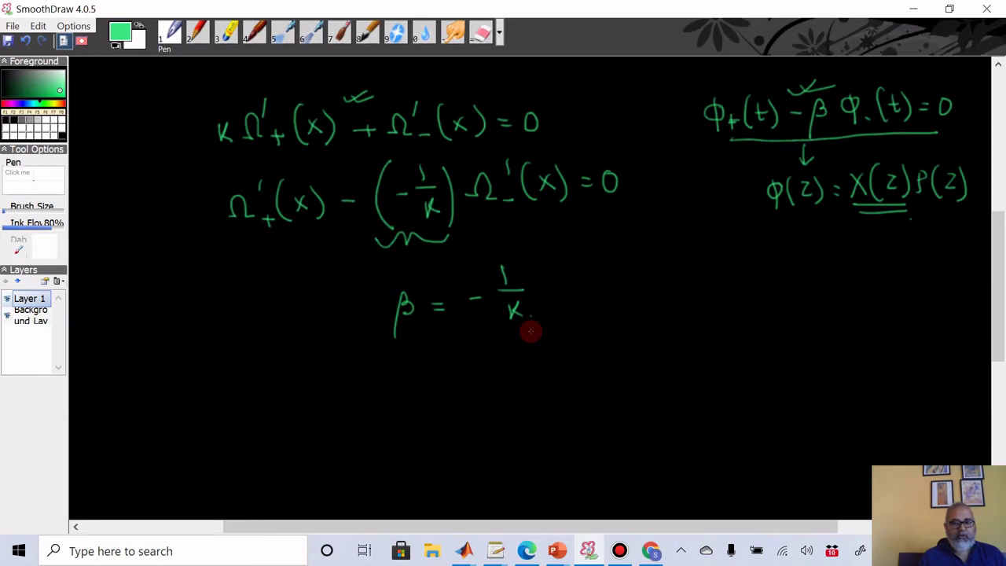
- Write β = e^(2πiγ) below φ(z) = X(z)ρ(z)
{"action": "mouse_move", "coordinate": [772, 285]}
{"action": "left_mouse_down"}
{"action": "mouse_move", "coordinate": [782, 257]}
{"action": "mouse_move", "coordinate": [808, 255]}
{"action": "left_mouse_up"}
{"action": "left_click_drag", "start_coordinate": [800, 261], "coordinate": [833, 255]}
{"action": "left_click_drag", "start_coordinate": [883, 228], "coordinate": [883, 240]}
- Write X(z) = (z−a)^(−γ)(z−b)^(γ−1) and draw a horizontal line for the punch
{"action": "mouse_move", "coordinate": [682, 316]}
{"action": "left_mouse_down"}
{"action": "mouse_move", "coordinate": [696, 332]}
{"action": "mouse_move", "coordinate": [704, 325]}
{"action": "mouse_move", "coordinate": [709, 346]}
{"action": "mouse_move", "coordinate": [729, 338]}
{"action": "left_mouse_up"}
{"action": "left_click_drag", "start_coordinate": [732, 316], "coordinate": [733, 341]}
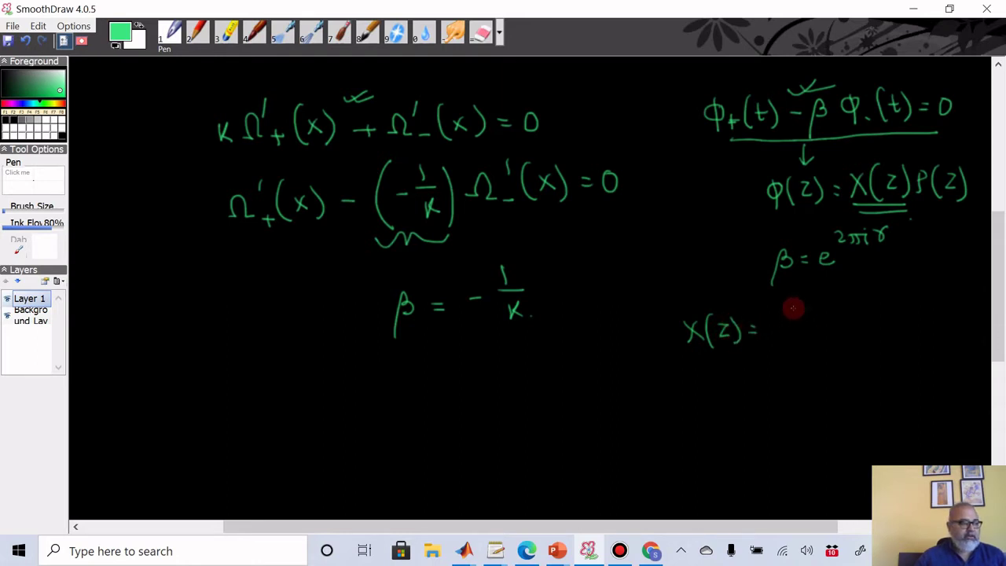
{"action": "mouse_move", "coordinate": [786, 314]}
{"action": "left_mouse_down"}
{"action": "mouse_move", "coordinate": [785, 345]}
{"action": "mouse_move", "coordinate": [794, 331]}
{"action": "mouse_move", "coordinate": [808, 337]}
{"action": "left_mouse_up"}
{"action": "left_click_drag", "start_coordinate": [816, 326], "coordinate": [847, 337]}
{"action": "mouse_move", "coordinate": [869, 292]}
{"action": "left_mouse_down"}
{"action": "mouse_move", "coordinate": [880, 336]}
{"action": "mouse_move", "coordinate": [901, 333]}
{"action": "left_mouse_up"}
{"action": "left_click_drag", "start_coordinate": [906, 322], "coordinate": [944, 334]}
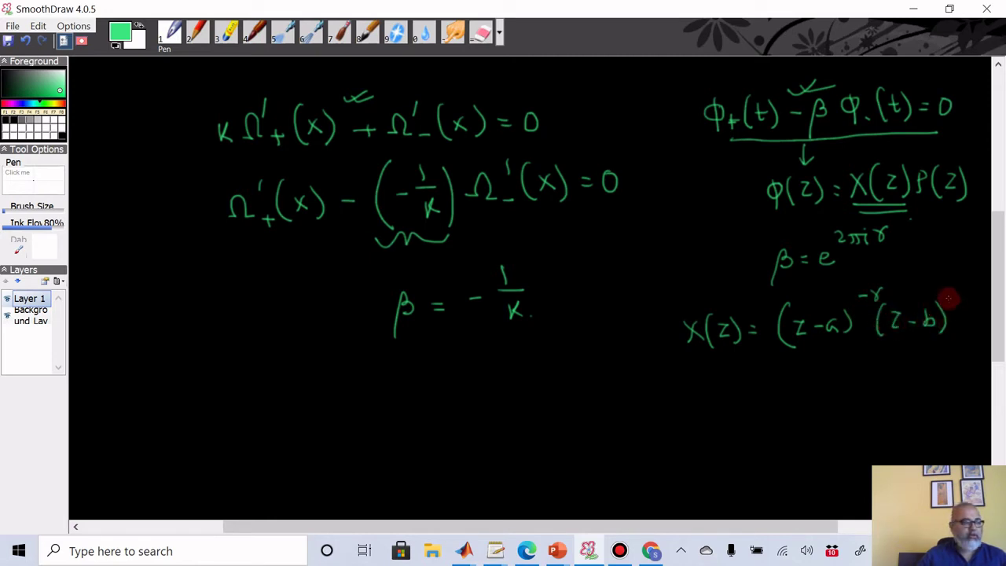
{"action": "mouse_move", "coordinate": [933, 288]}
{"action": "left_mouse_down"}
{"action": "mouse_move", "coordinate": [943, 299]}
{"action": "mouse_move", "coordinate": [958, 294]}
{"action": "left_mouse_up"}
{"action": "left_click_drag", "start_coordinate": [966, 288], "coordinate": [968, 297]}
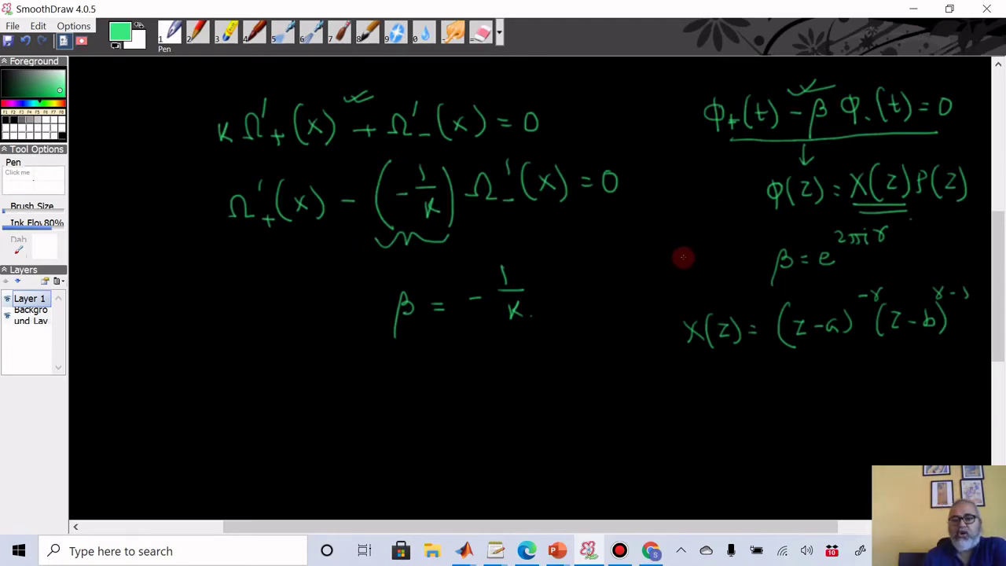
{"action": "left_click_drag", "start_coordinate": [602, 245], "coordinate": [711, 241]}
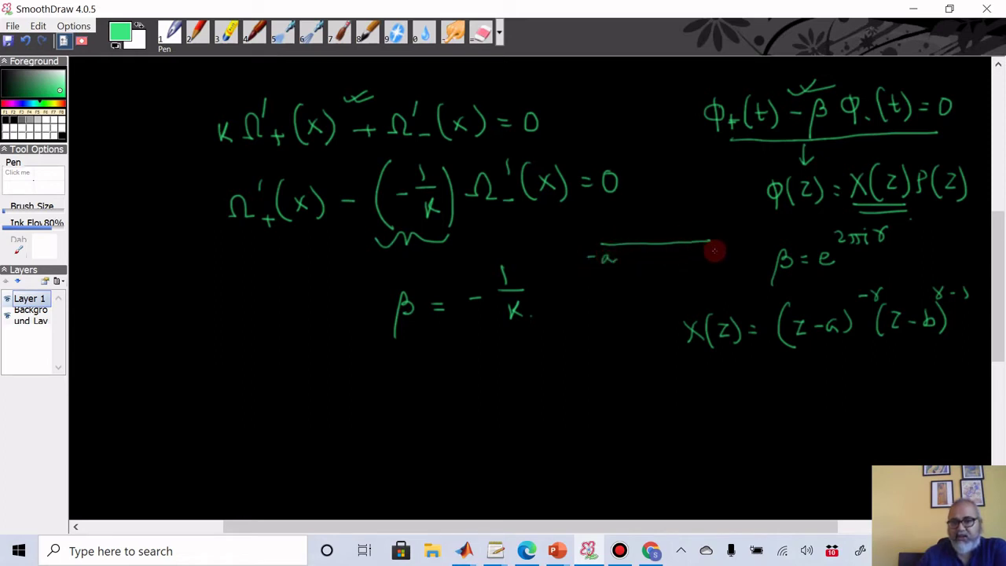
- Mark the line's end and rewrite X(z) as (z+a)^(−γ)(z−a)^(γ−1) below
{"action": "mouse_move", "coordinate": [641, 198]}
{"action": "left_mouse_down"}
{"action": "mouse_move", "coordinate": [643, 210]}
{"action": "mouse_move", "coordinate": [654, 205]}
{"action": "left_mouse_up"}
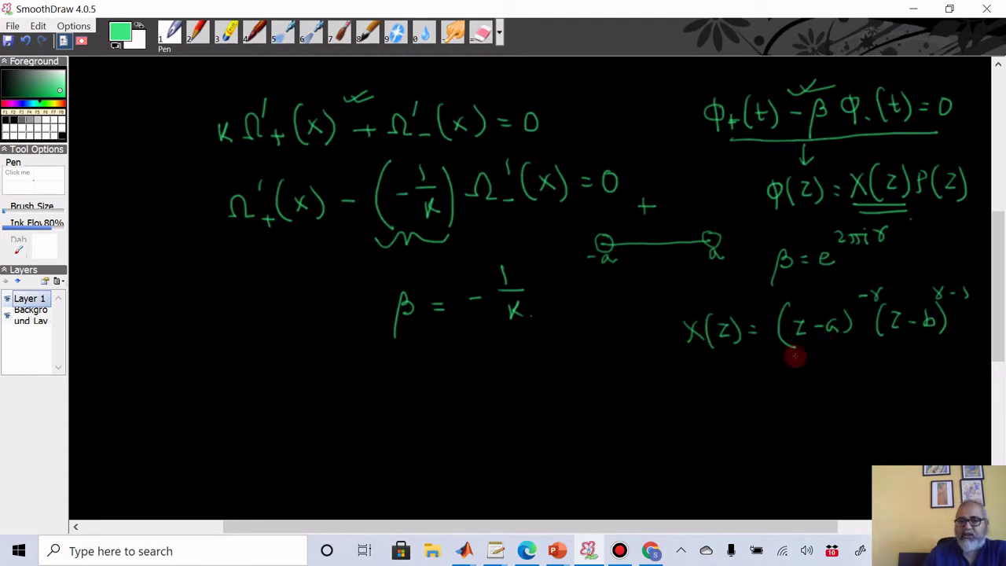
{"action": "left_click_drag", "start_coordinate": [742, 377], "coordinate": [753, 377]}
{"action": "mouse_move", "coordinate": [743, 384]}
{"action": "left_mouse_down"}
{"action": "mouse_move", "coordinate": [769, 397]}
{"action": "mouse_move", "coordinate": [811, 376]}
{"action": "mouse_move", "coordinate": [835, 386]}
{"action": "left_mouse_up"}
{"action": "mouse_move", "coordinate": [877, 359]}
{"action": "left_mouse_down"}
{"action": "mouse_move", "coordinate": [873, 389]}
{"action": "mouse_move", "coordinate": [880, 373]}
{"action": "mouse_move", "coordinate": [927, 372]}
{"action": "mouse_move", "coordinate": [937, 383]}
{"action": "left_mouse_up"}
{"action": "left_click_drag", "start_coordinate": [965, 350], "coordinate": [967, 358]}
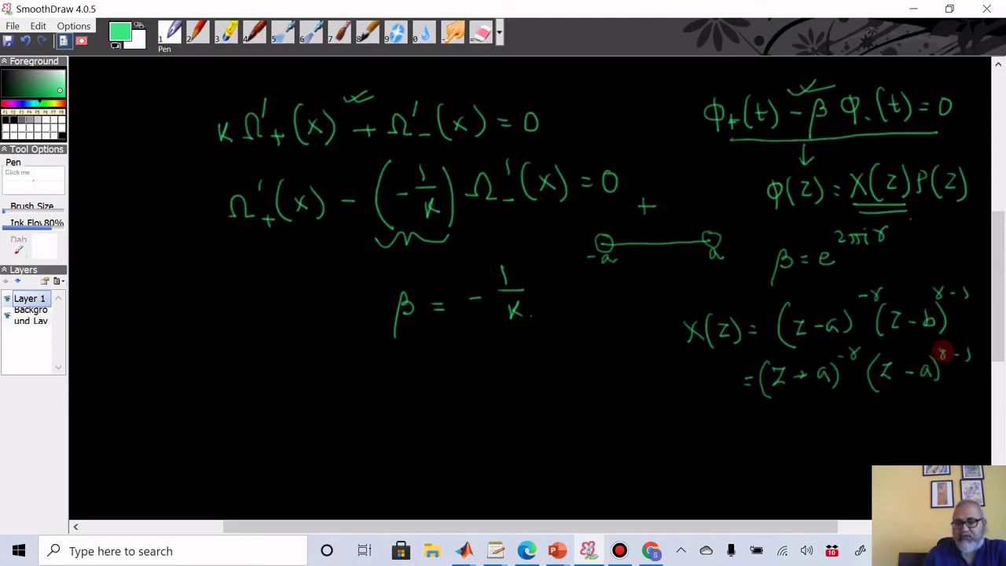
- Underline β = e^(2πiγ), tick β = −1/κ, and begin writing β = i²(1/κ)
{"action": "left_click_drag", "start_coordinate": [776, 278], "coordinate": [844, 275]}
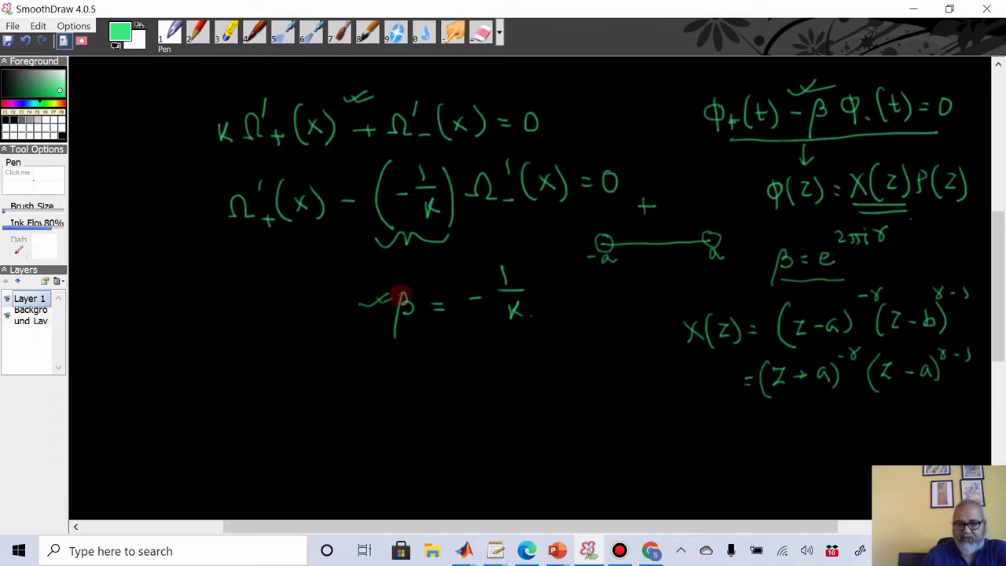
{"action": "left_click_drag", "start_coordinate": [393, 402], "coordinate": [391, 410]}
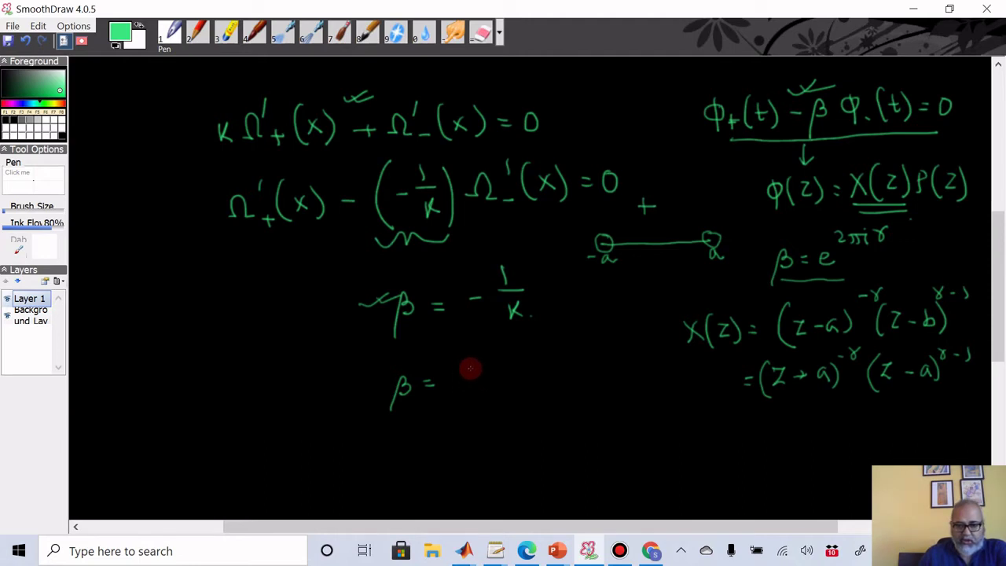
{"action": "mouse_move", "coordinate": [463, 368]}
{"action": "left_mouse_down"}
{"action": "mouse_move", "coordinate": [465, 382]}
{"action": "mouse_move", "coordinate": [494, 359]}
{"action": "mouse_move", "coordinate": [507, 370]}
{"action": "mouse_move", "coordinate": [504, 388]}
{"action": "left_mouse_up"}
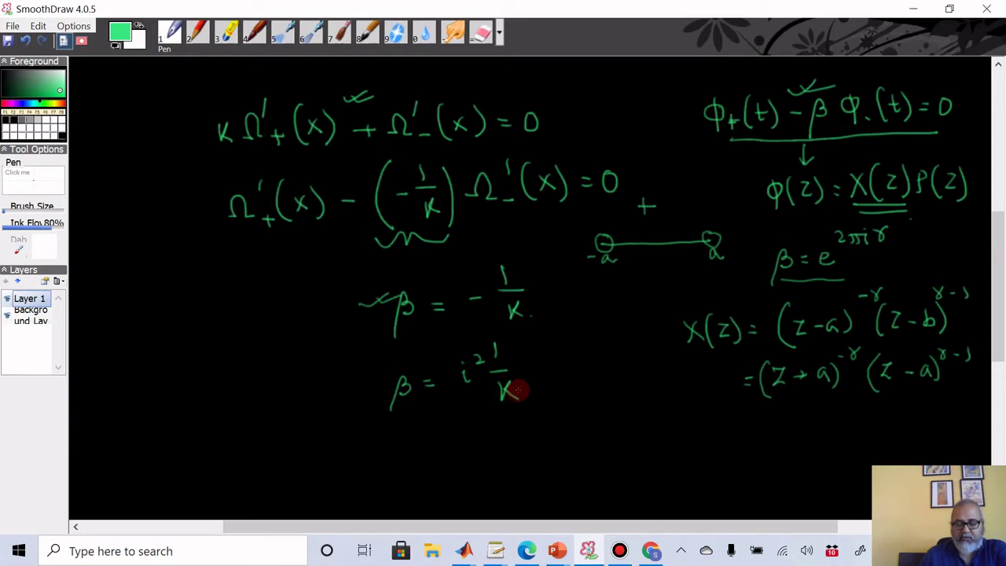